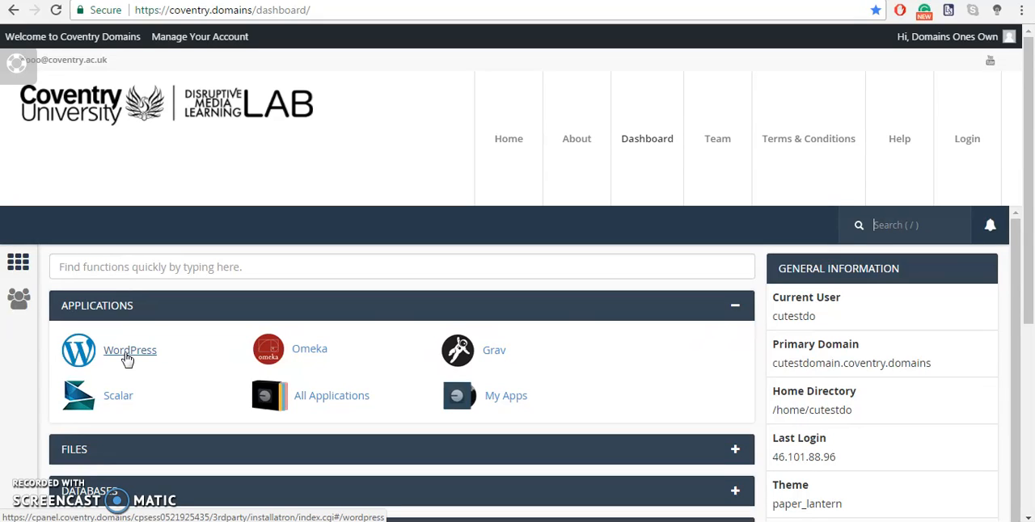
- Open the installation form for the WordPress application
click(127, 356)
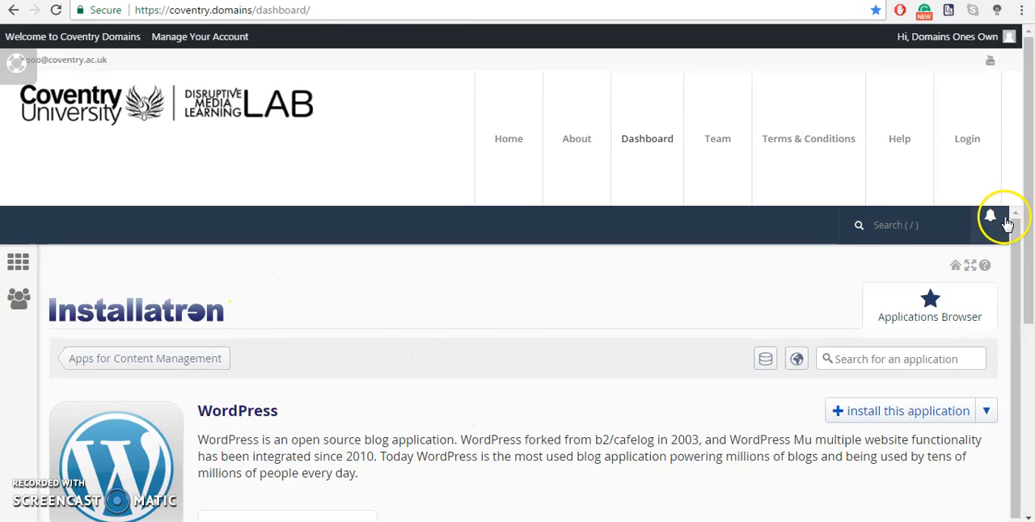
drag(1013, 235, 1011, 277)
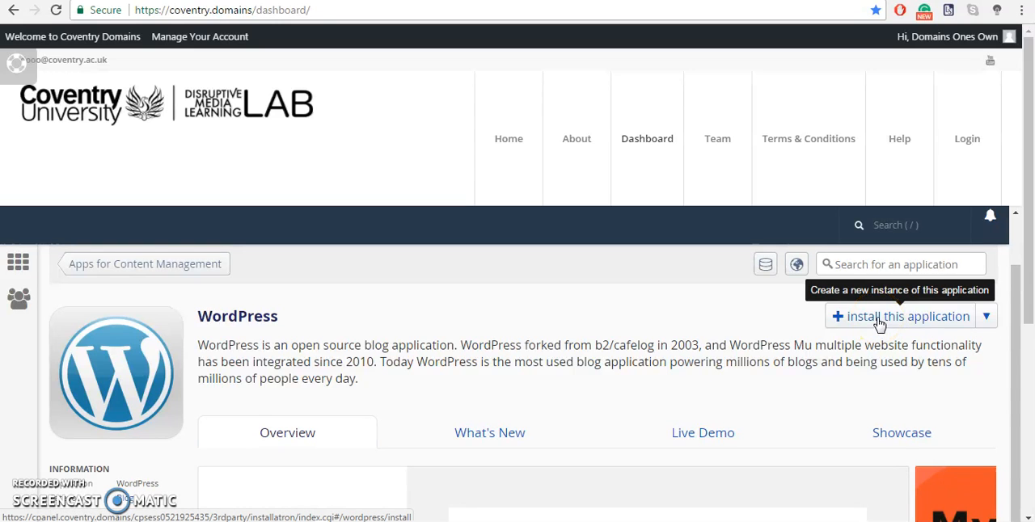
click(880, 317)
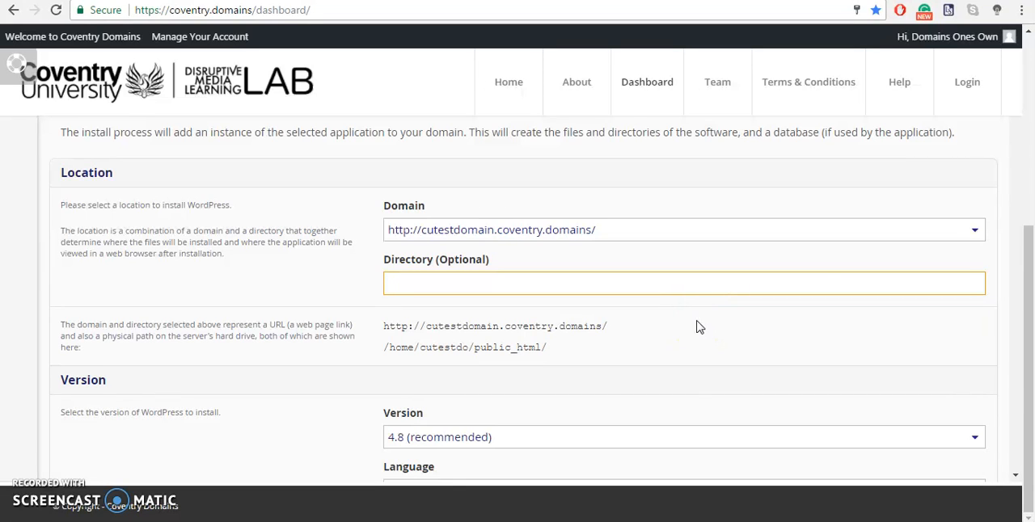
click(973, 232)
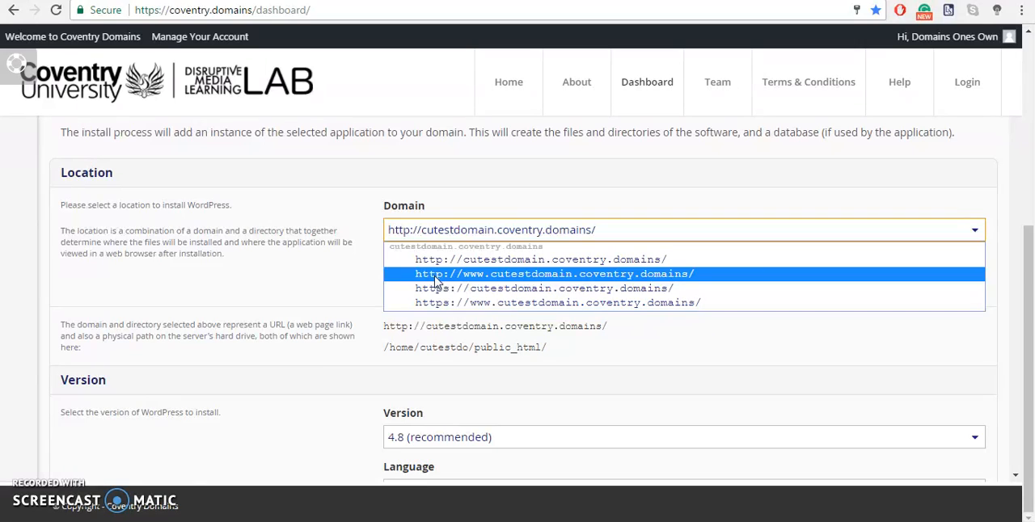
click(436, 275)
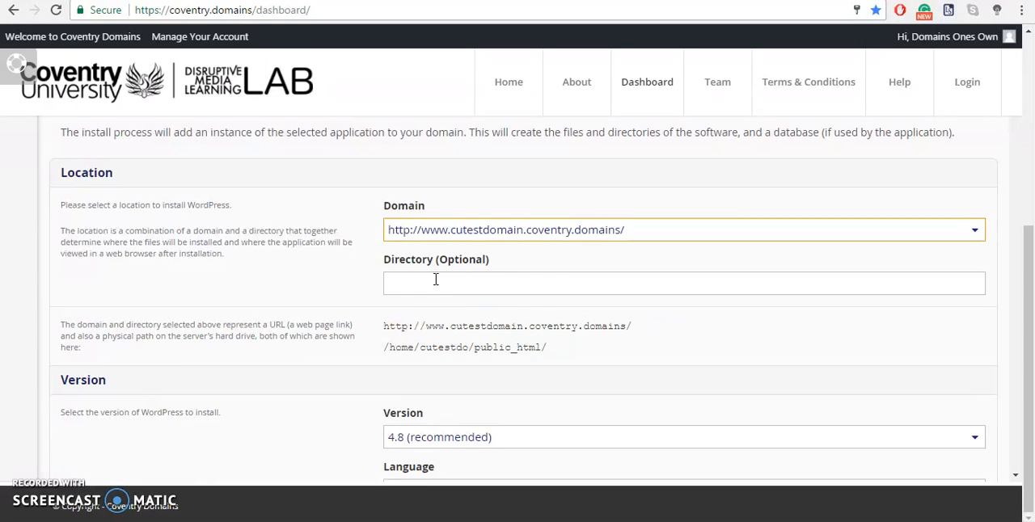
click(526, 285)
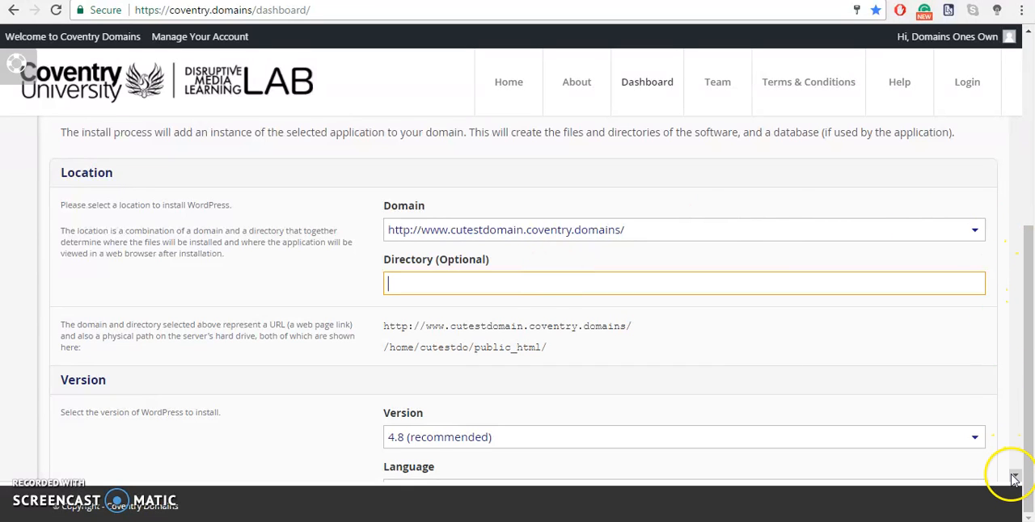
- Replace the generated administrator username in the installation settings with admin
scroll(1016, 477, down, 5)
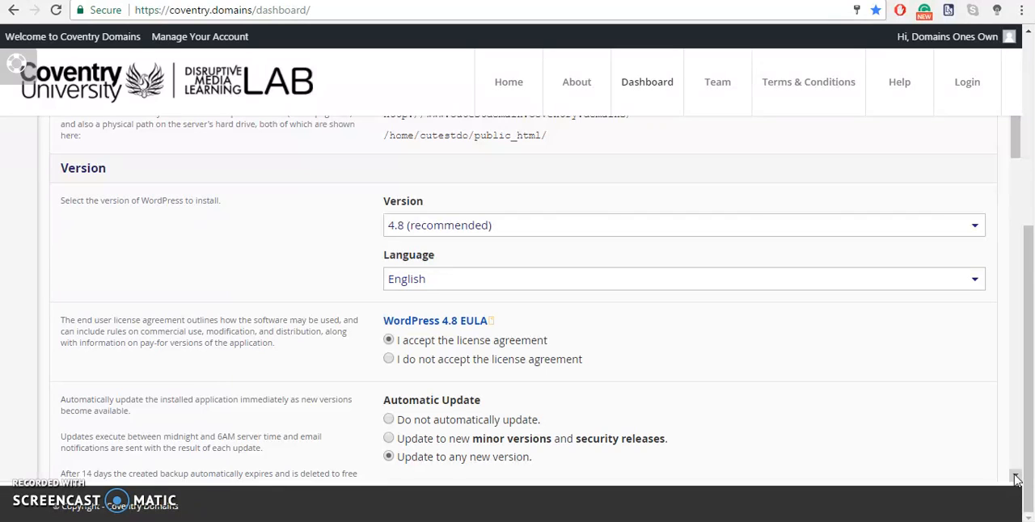
click(1016, 478)
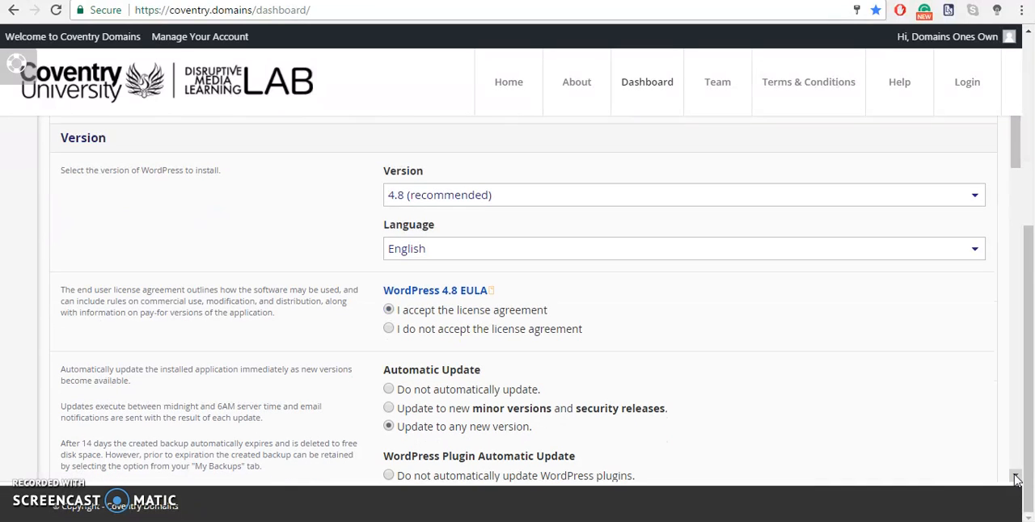
click(1016, 479)
click(1016, 479)
click(1016, 479)
click(1016, 478)
click(1016, 479)
click(1016, 478)
click(1017, 478)
click(1016, 478)
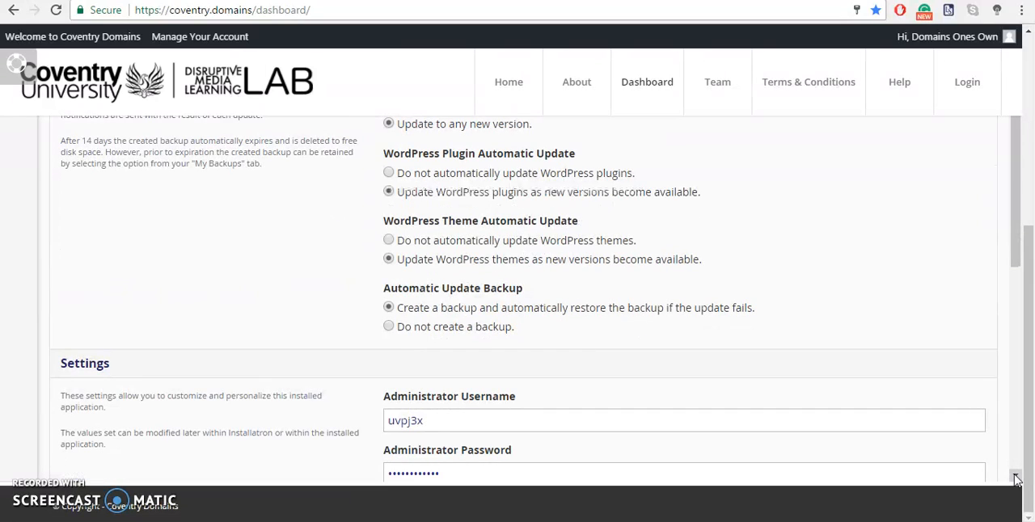
click(1017, 478)
click(1016, 478)
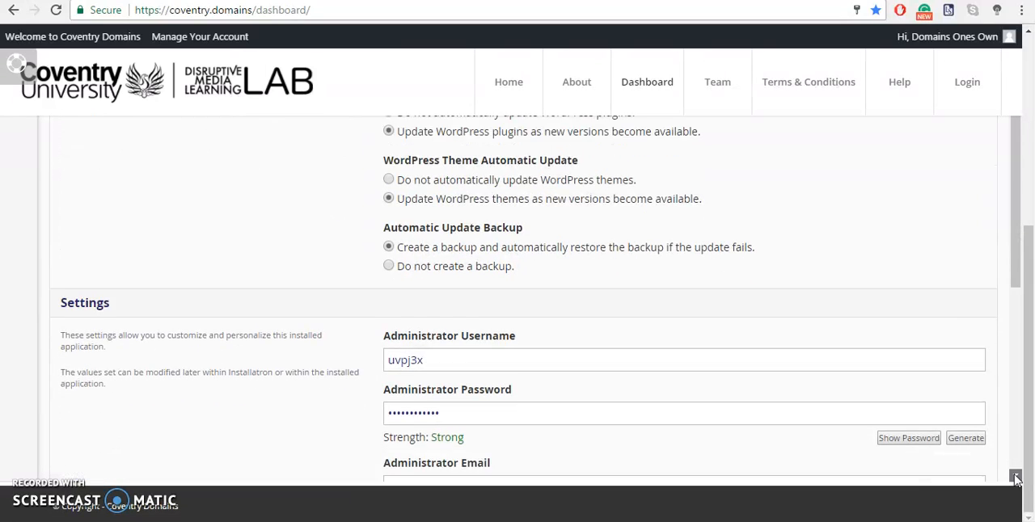
click(1016, 479)
click(1016, 478)
click(1016, 478)
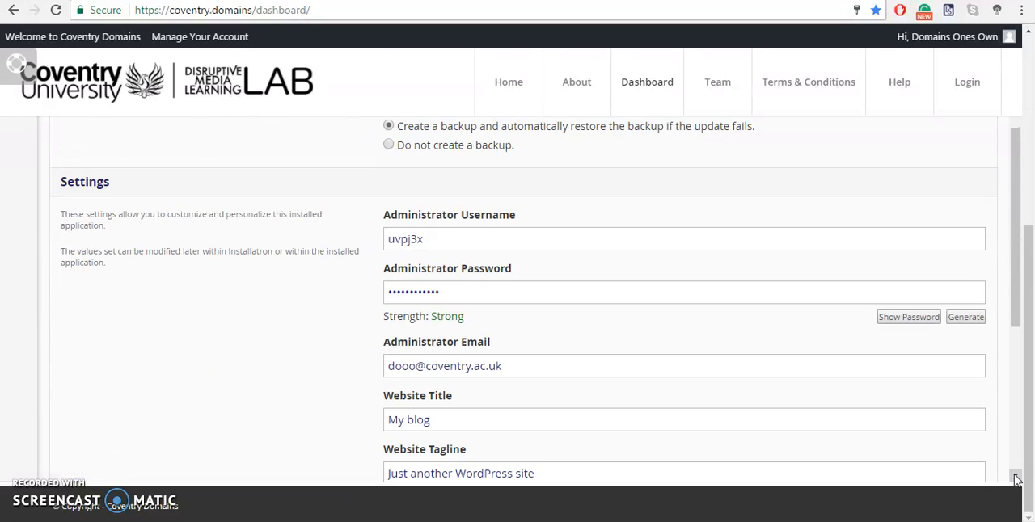
click(607, 244)
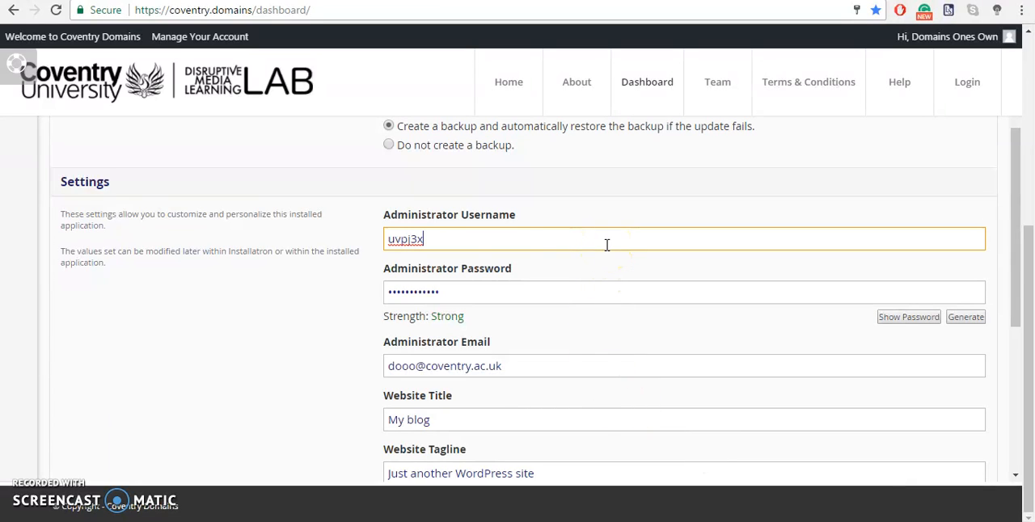
drag(606, 244, 307, 248)
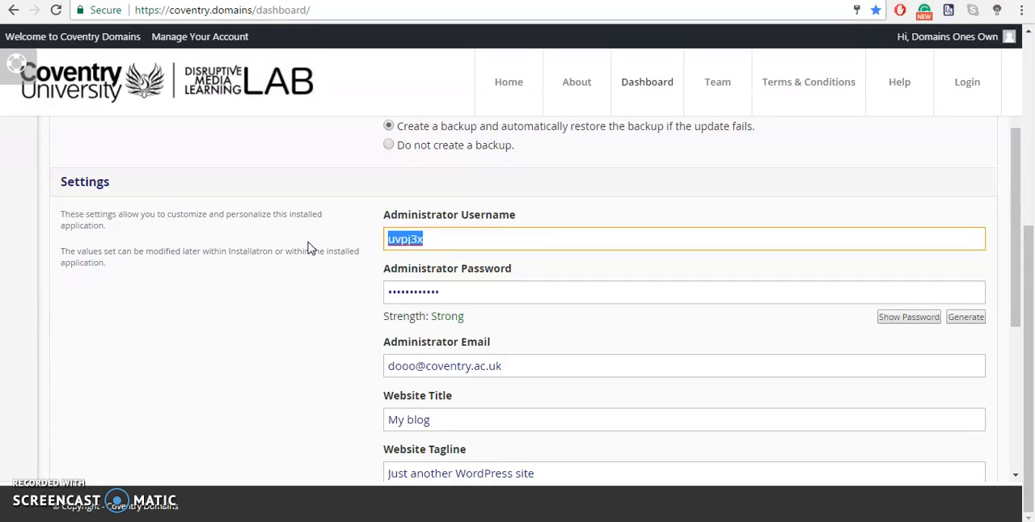
text(admin)
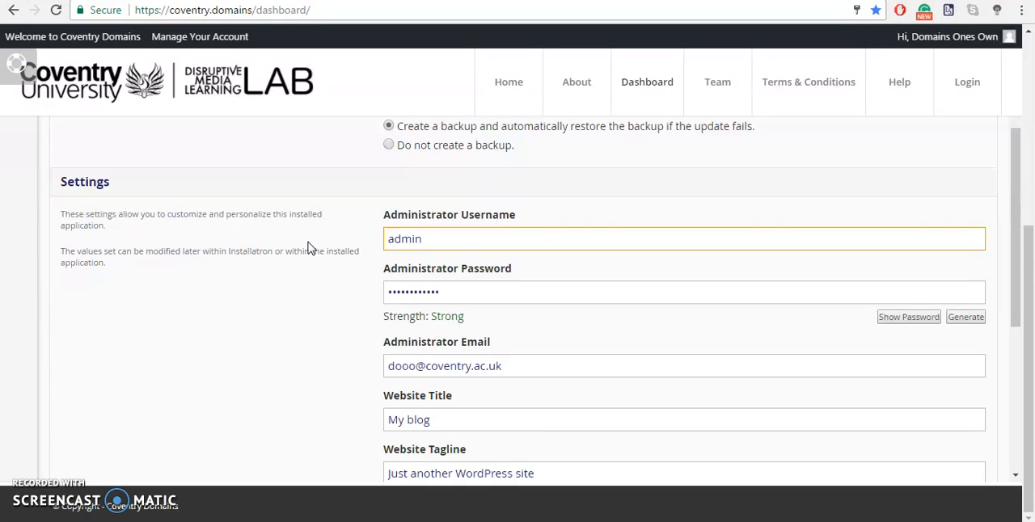
click(258, 372)
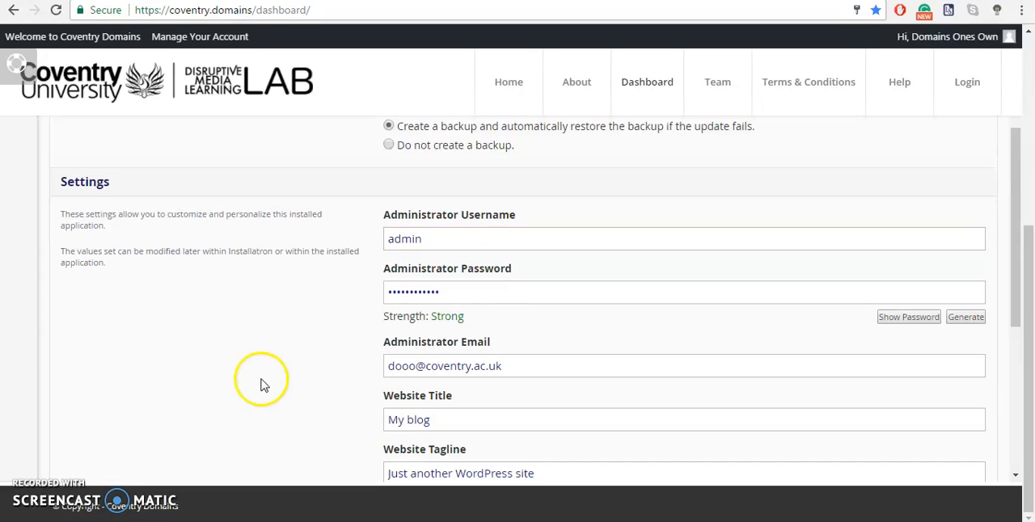
- Replace the generated administrator password with a custom one and keep the administrator email as it is
click(420, 293)
drag(420, 293, 329, 304)
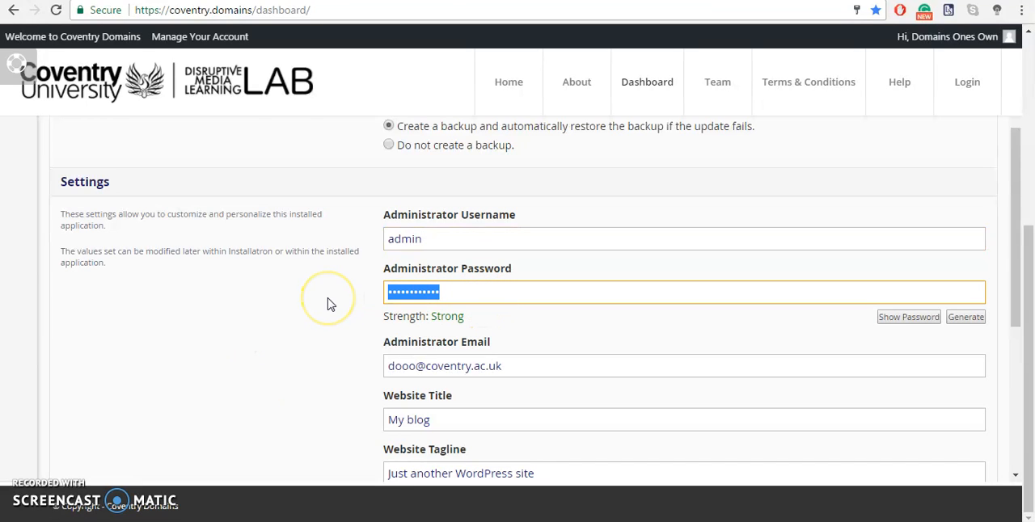
text(•••••••••••••)
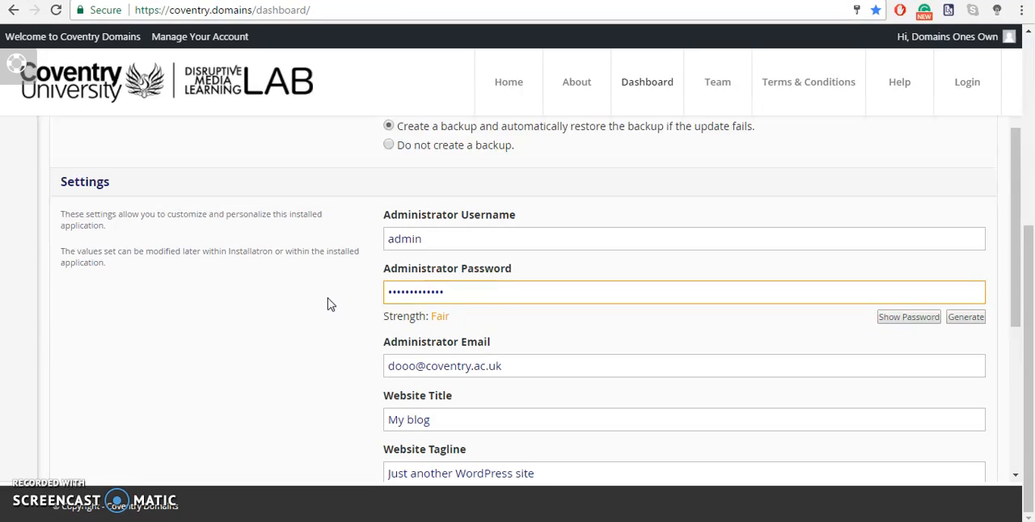
click(536, 366)
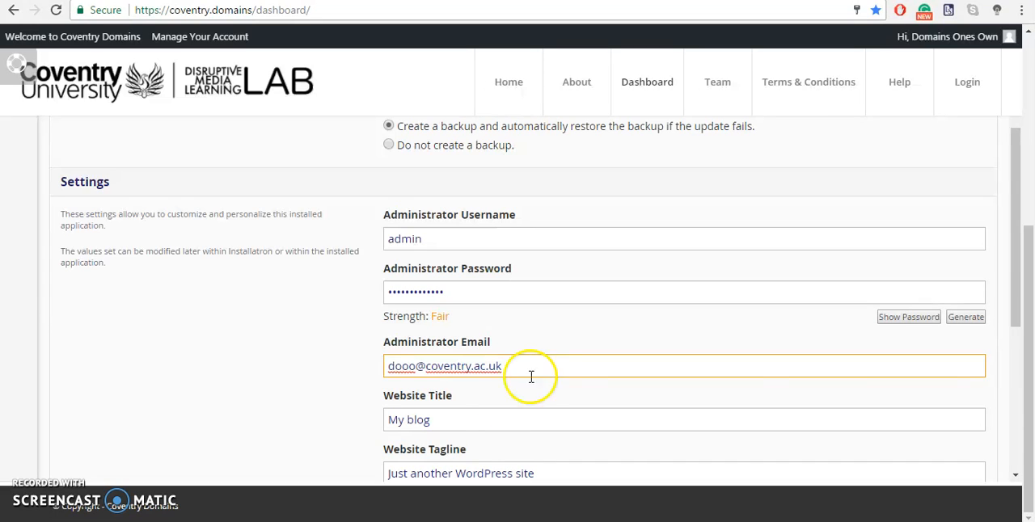
- Change the website title to "CU Test Domain"
drag(480, 417, 453, 399)
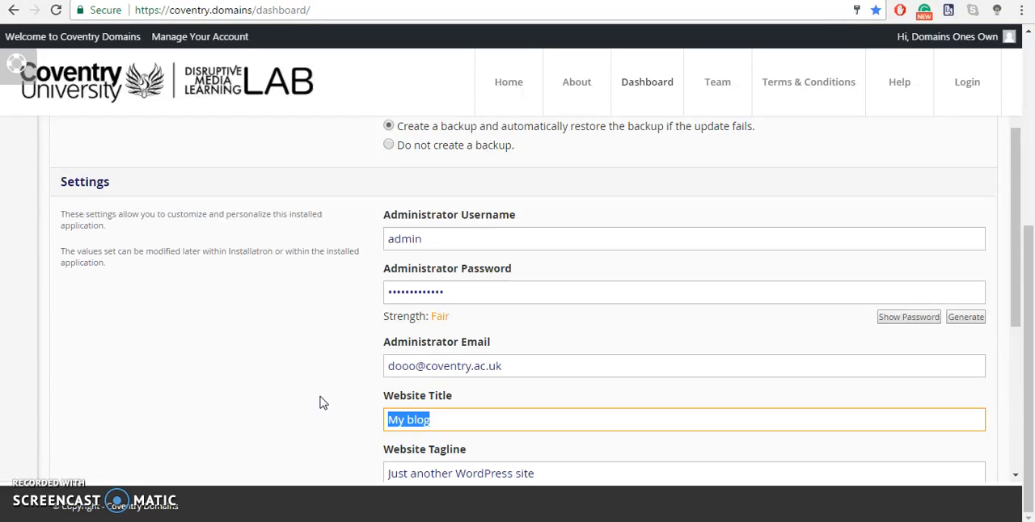
text(CU)
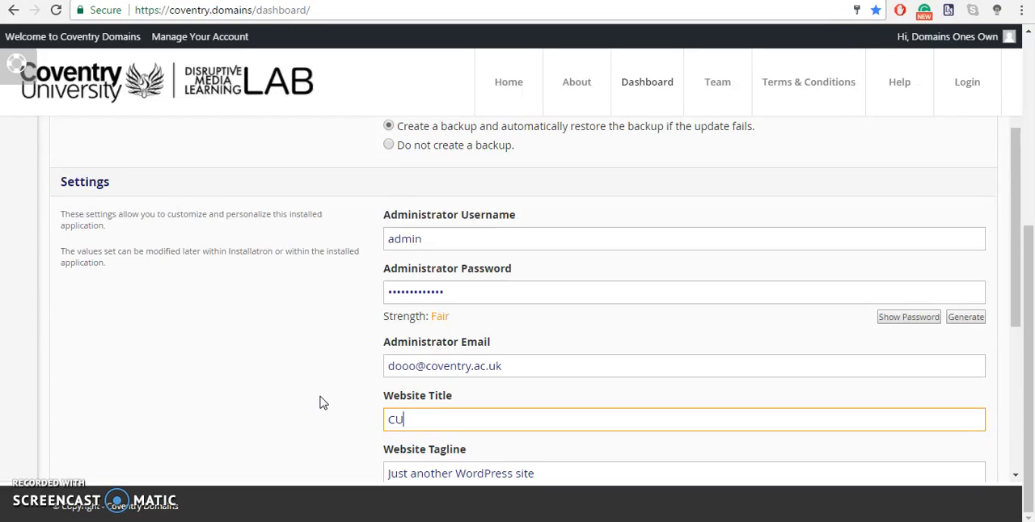
text( Test Domain)
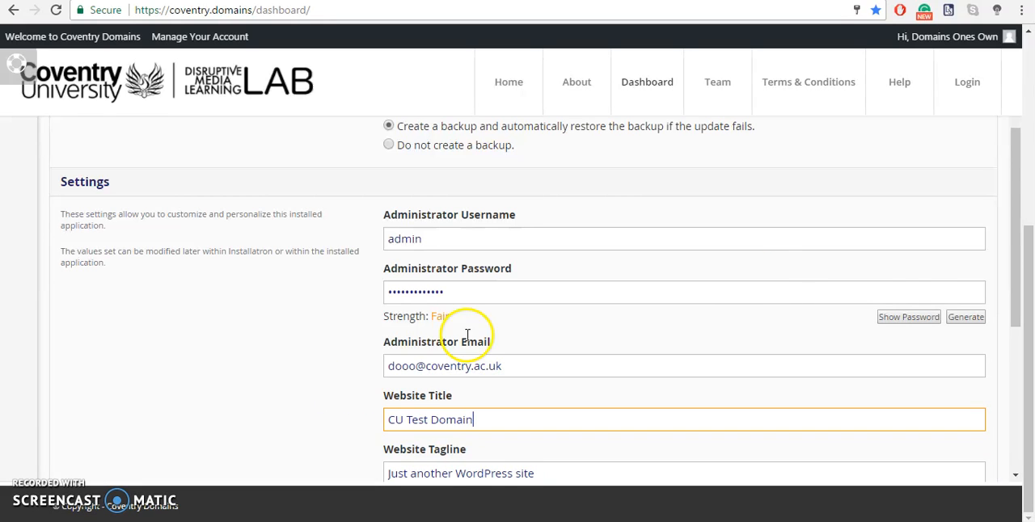
- Replace the website tagline with "Domains of One's Own Web Space"
drag(1021, 284, 1009, 346)
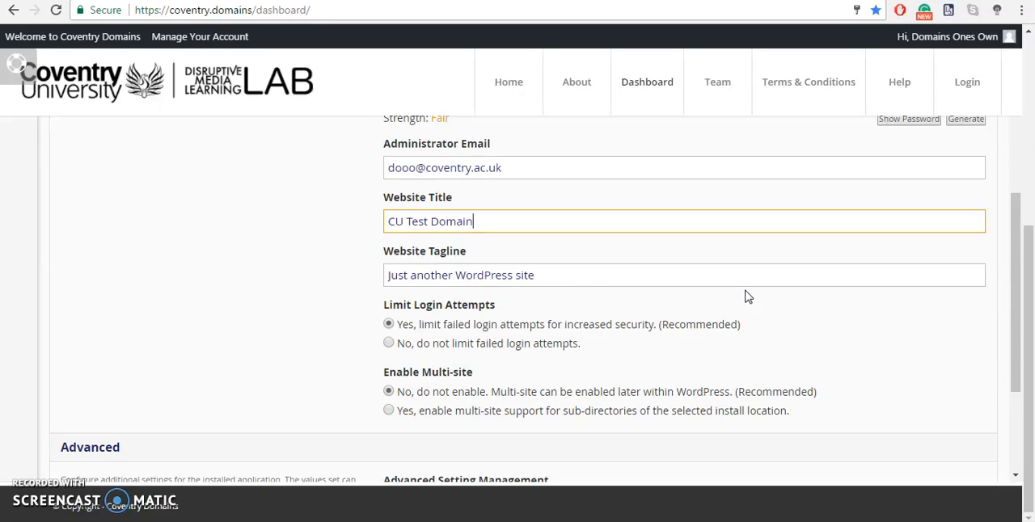
drag(564, 267, 338, 261)
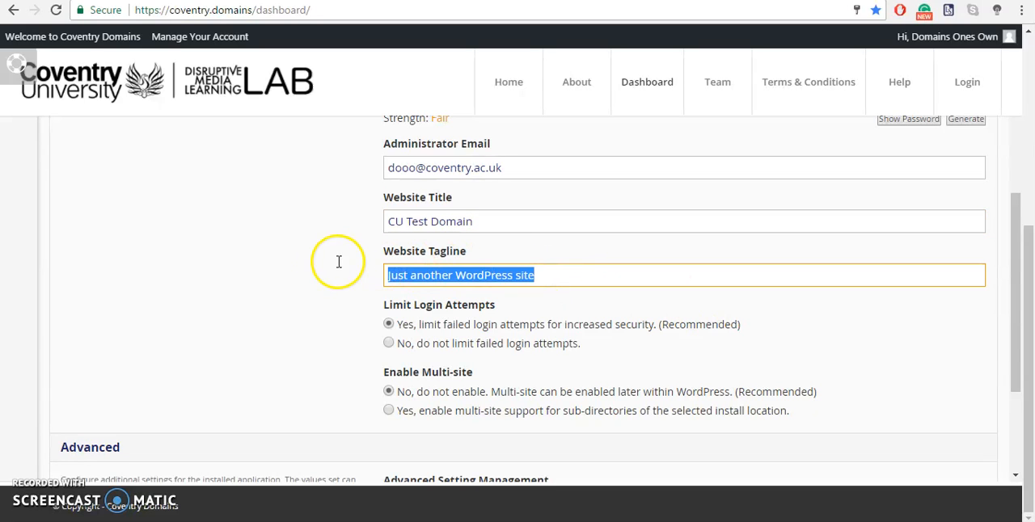
key(BackSpace)
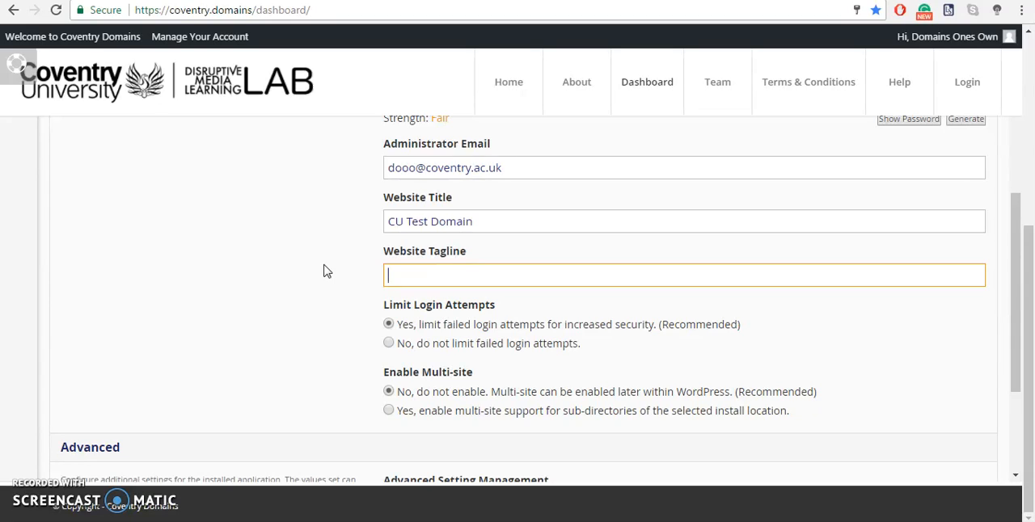
text(Domains of One's Own)
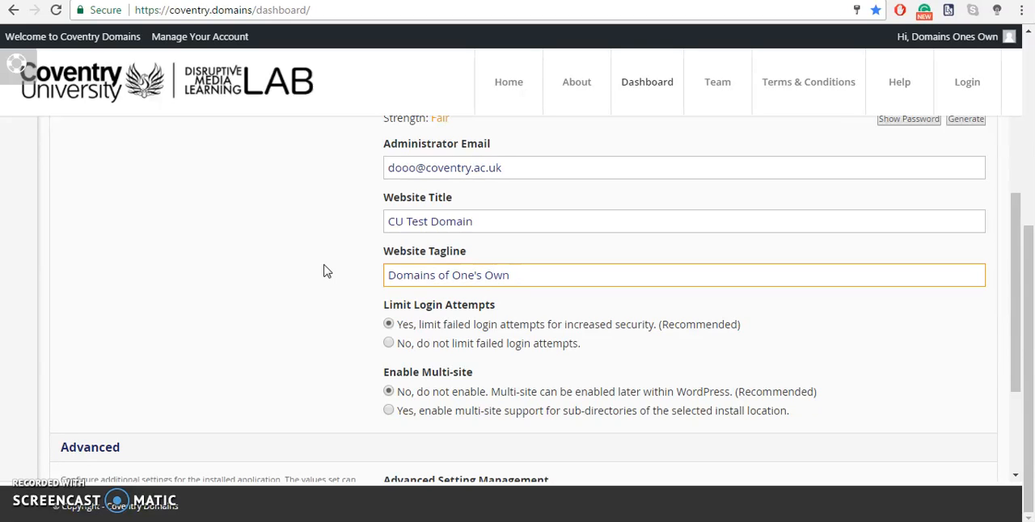
text( Web Space)
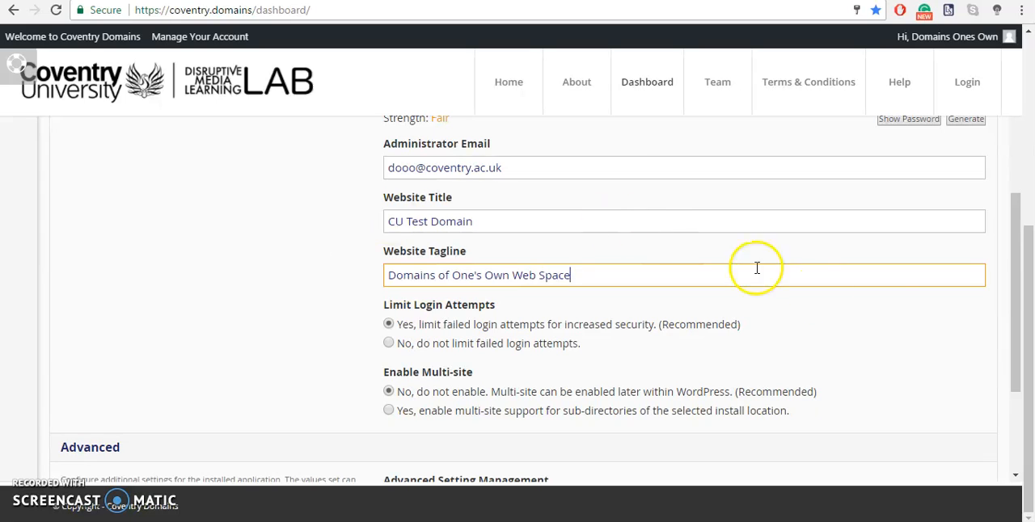
- Set the installation not to limit failed login attempts
drag(1017, 293, 1016, 337)
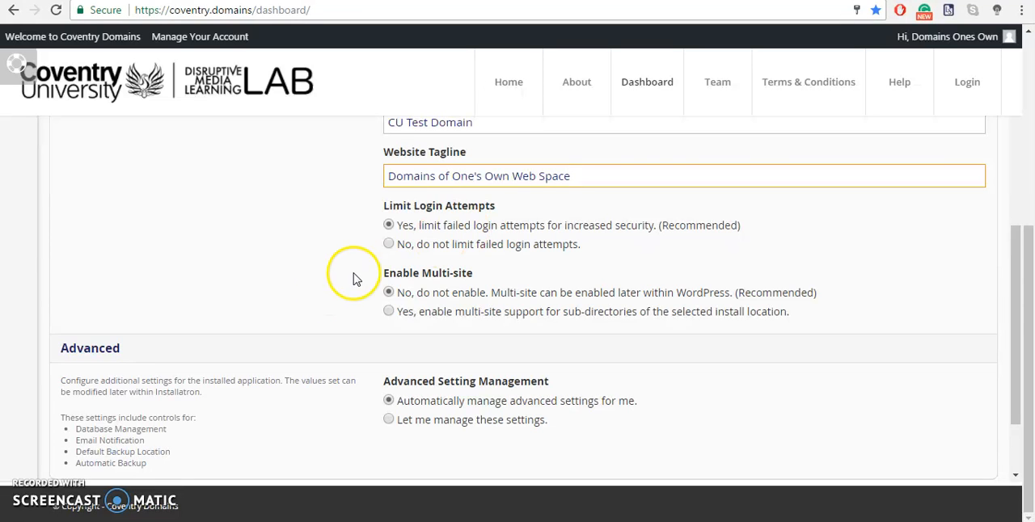
click(389, 244)
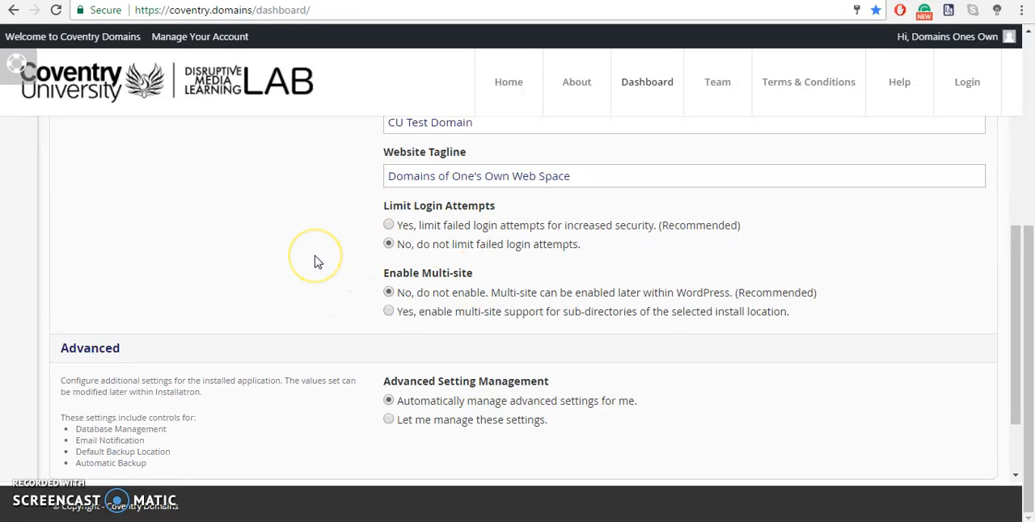
click(283, 320)
click(388, 245)
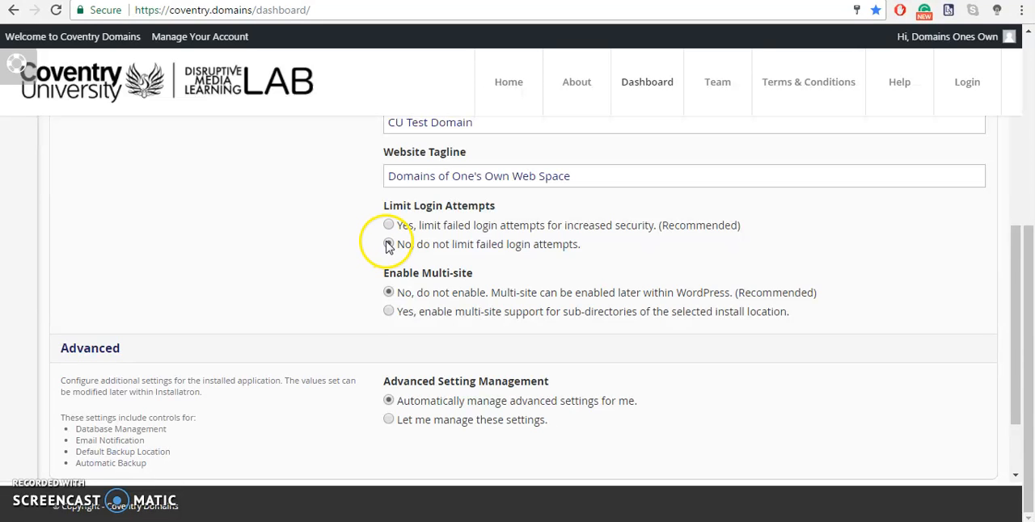
- Install WordPress with the configured settings and save the administrator login in the browser
drag(1010, 317, 1011, 446)
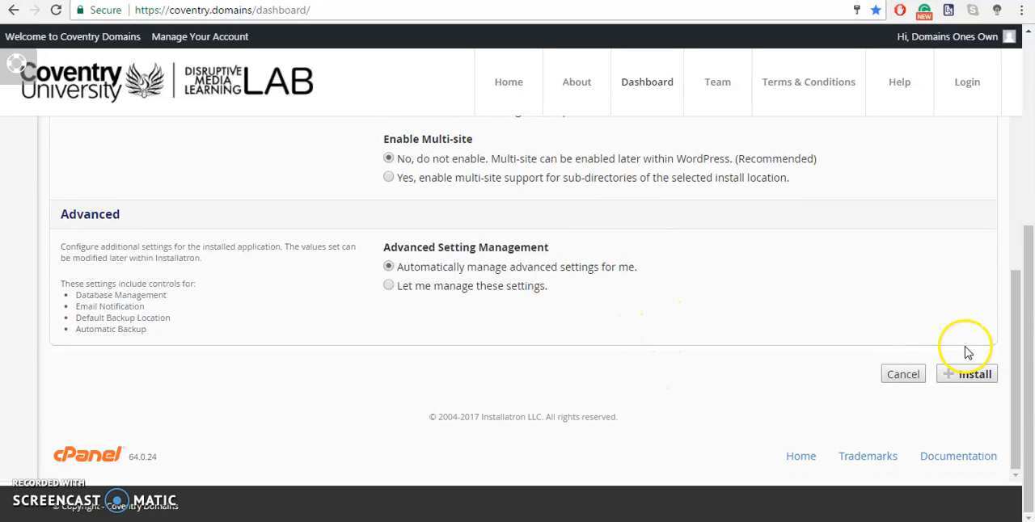
click(970, 378)
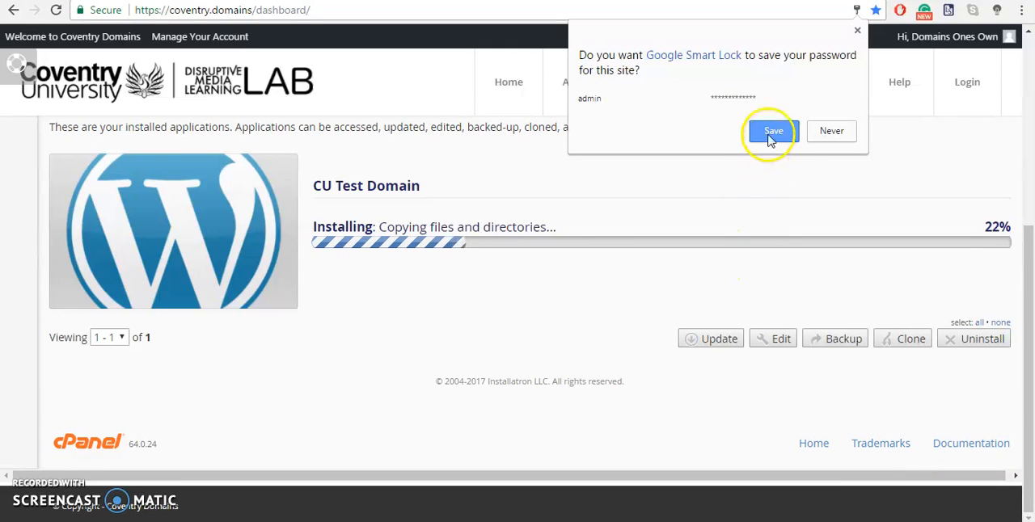
click(770, 132)
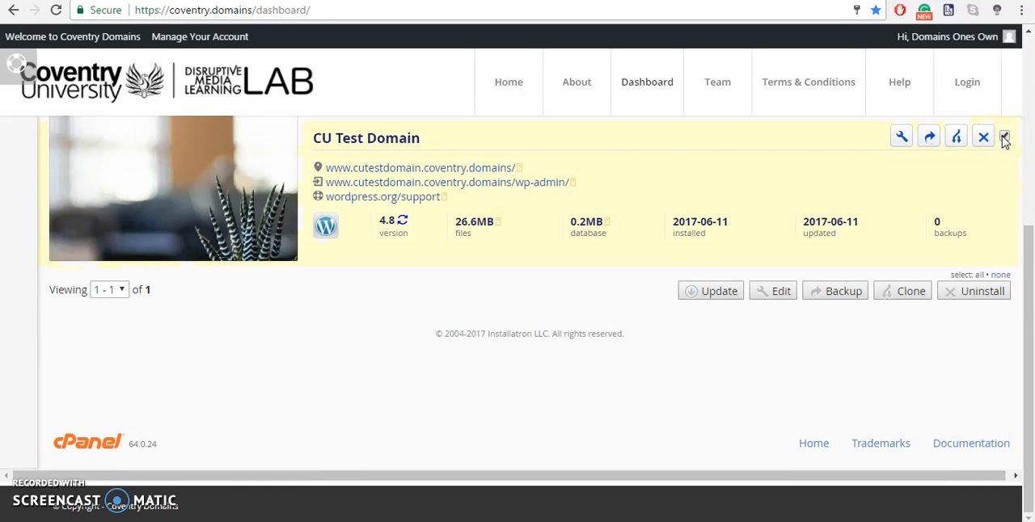
- Open the editable details of the CU Test Domain installation and enter the administrator password
click(900, 141)
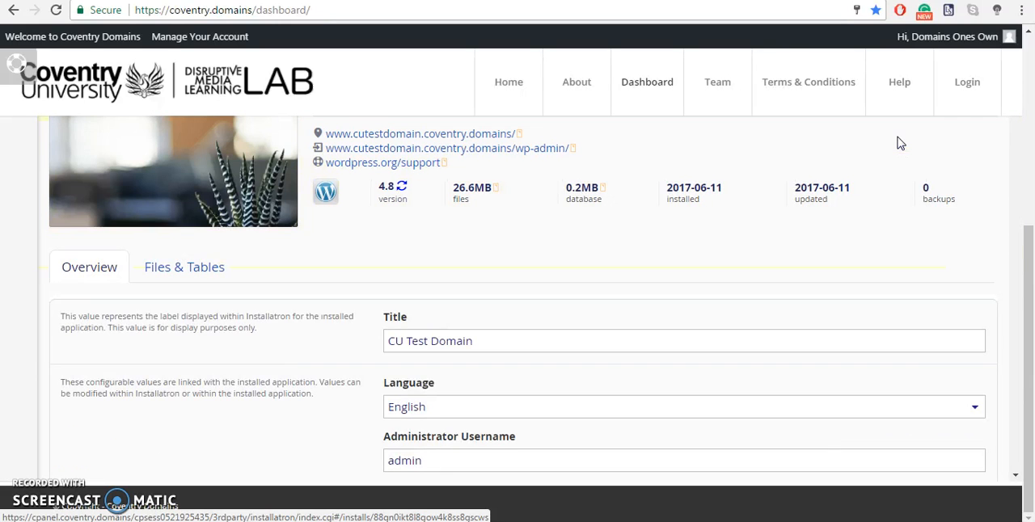
drag(1029, 235, 1029, 262)
scroll(924, 242, down, 3)
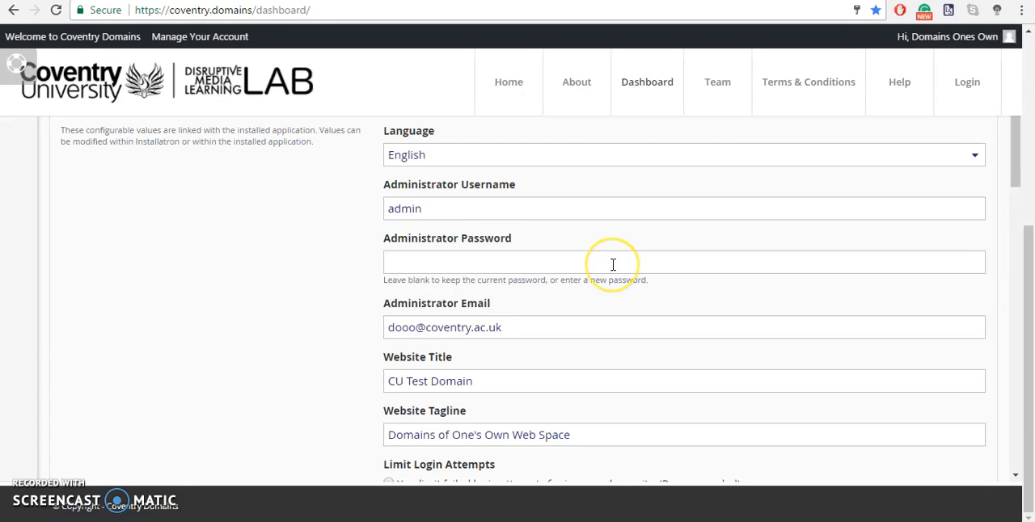
click(613, 265)
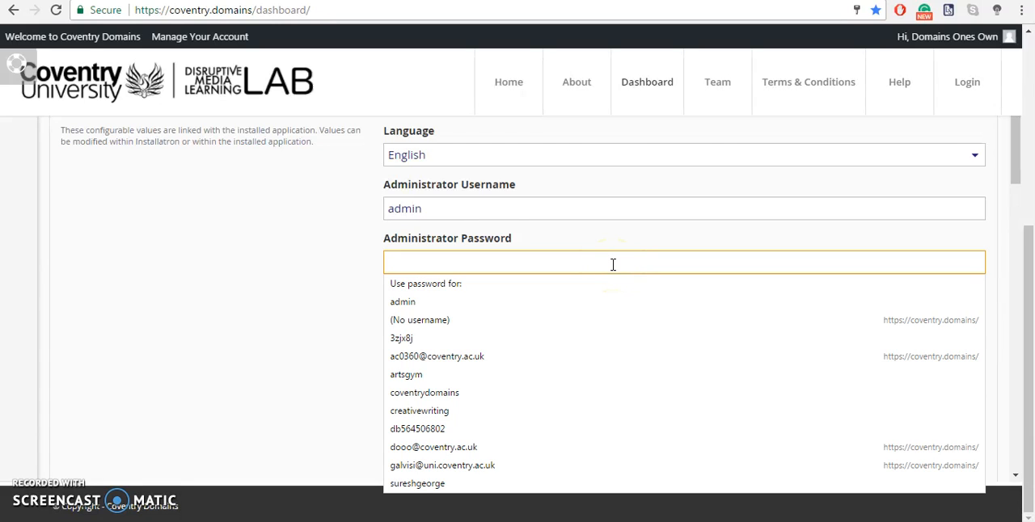
text(a•••••••••••)
click(512, 203)
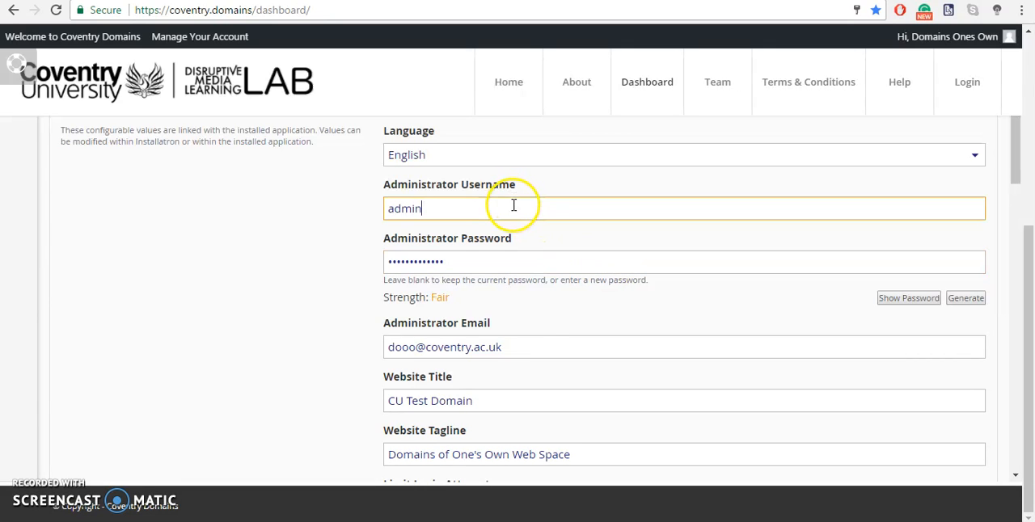
click(531, 341)
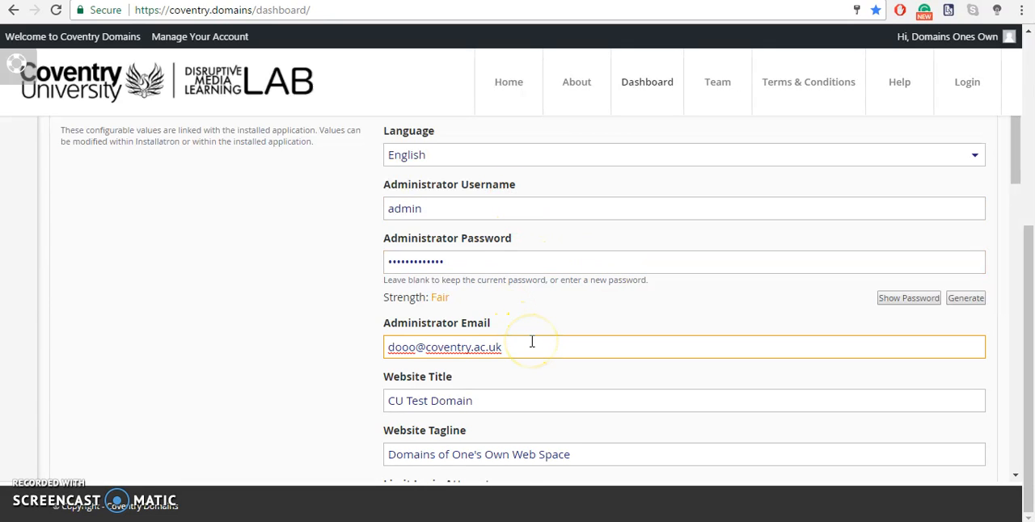
- Set the installation's automatic backup schedule to 30 daily backups
scroll(531, 343, down, 10)
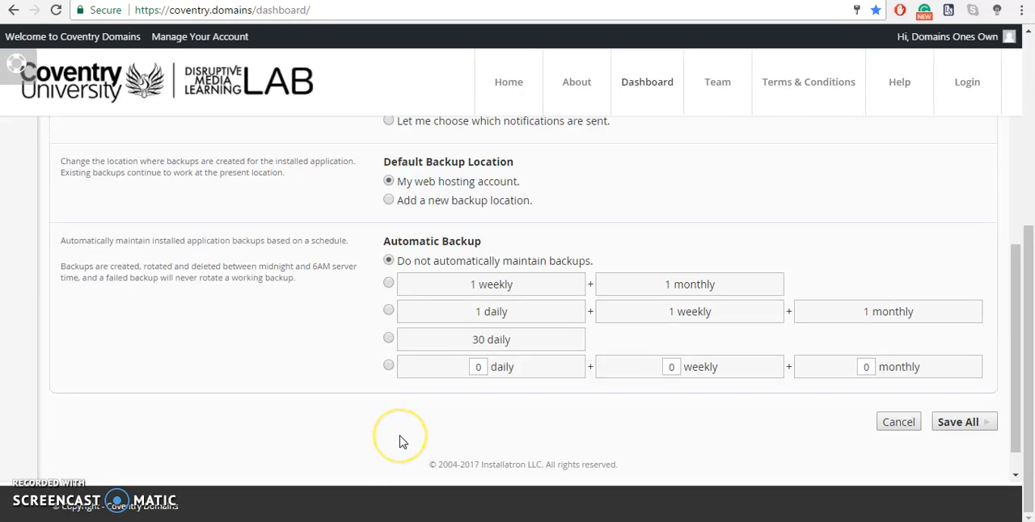
click(388, 341)
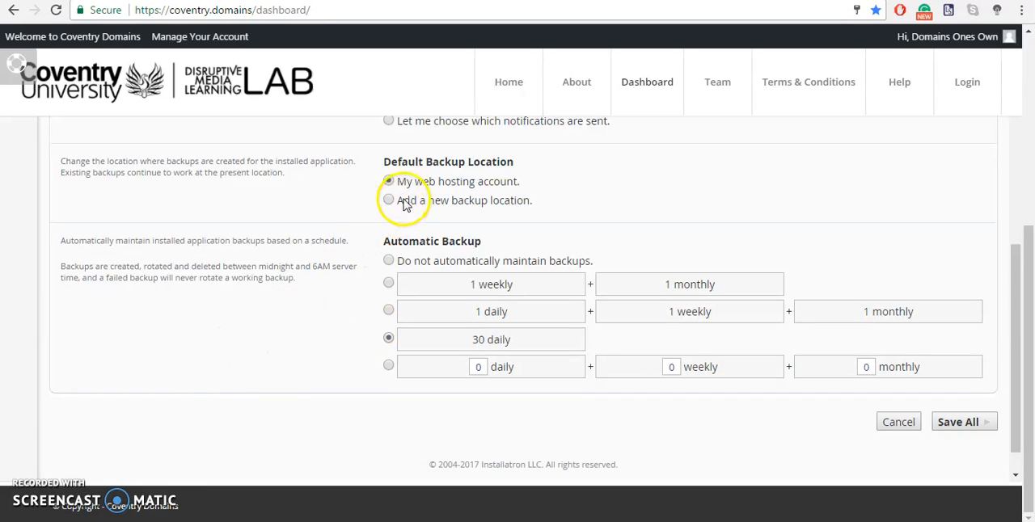